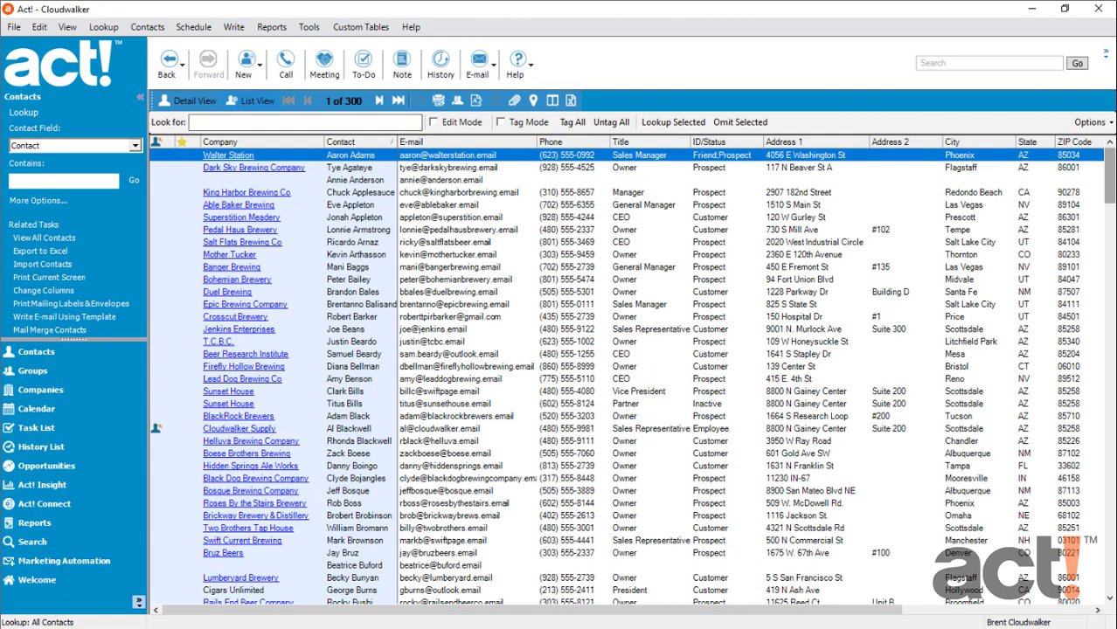
# In the Google integration preferences, select the Cloudwalker database for synchronization and enter the database user's password
pyautogui.click(310, 27)
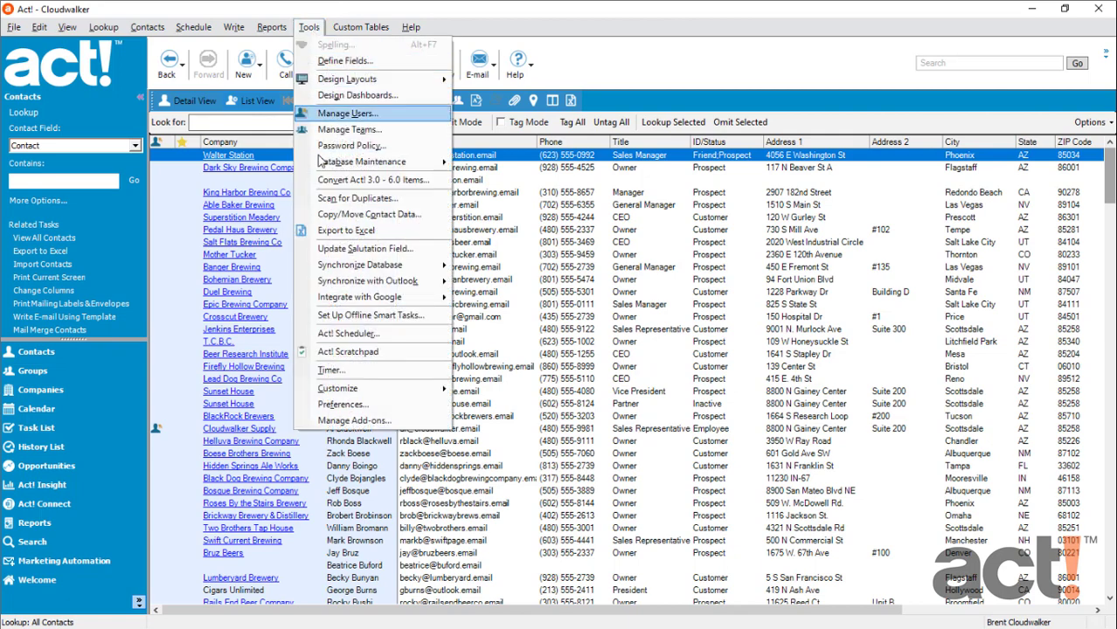
pyautogui.moveTo(406, 302)
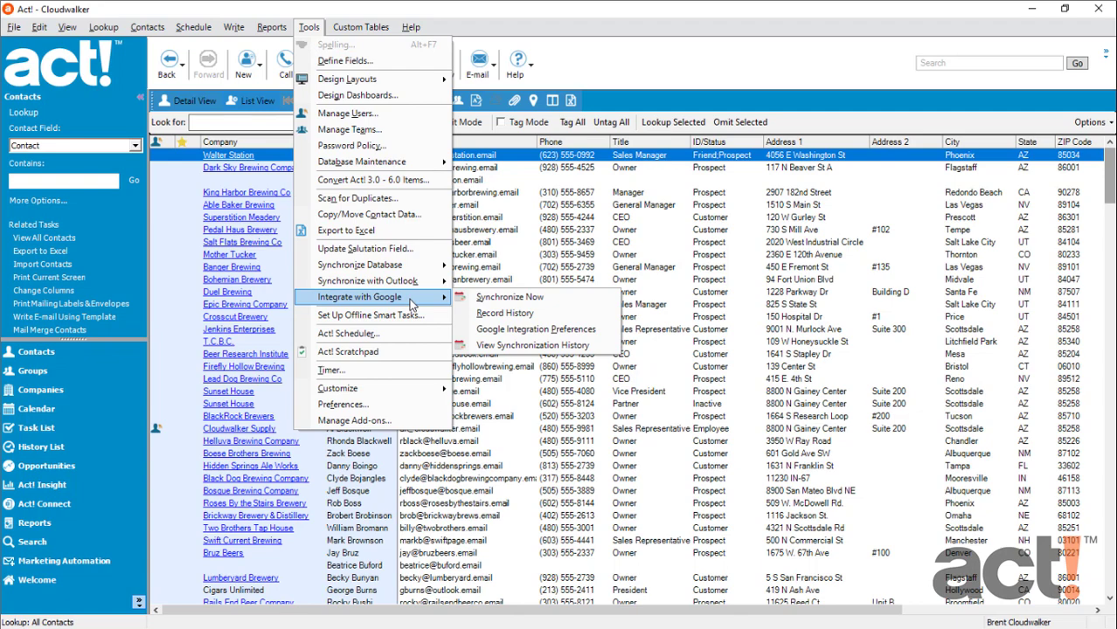
pyautogui.click(602, 337)
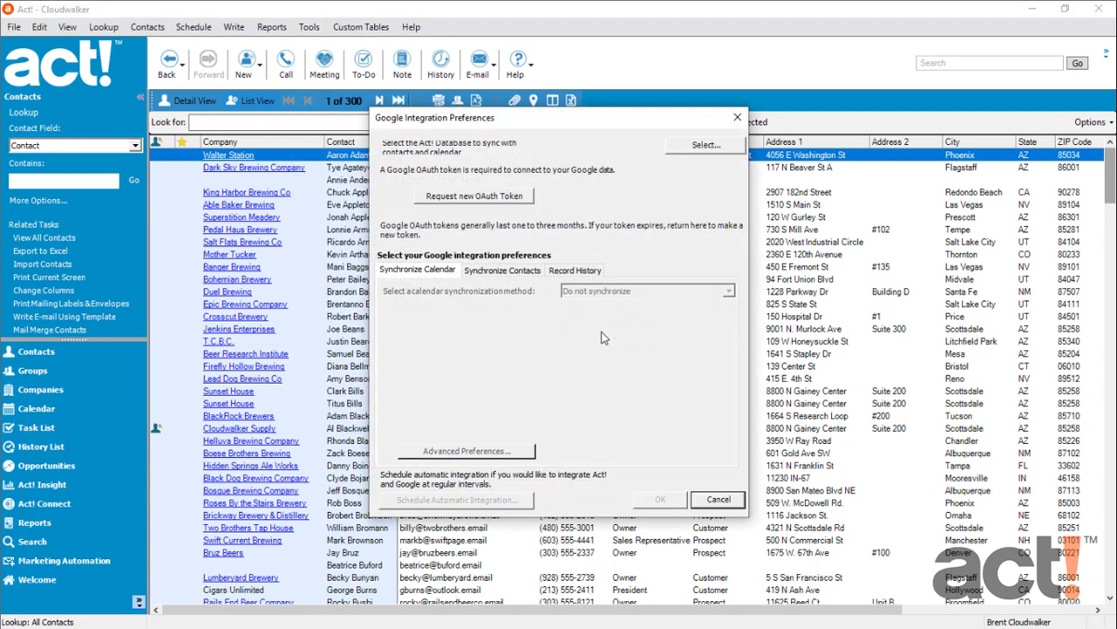
pyautogui.click(704, 145)
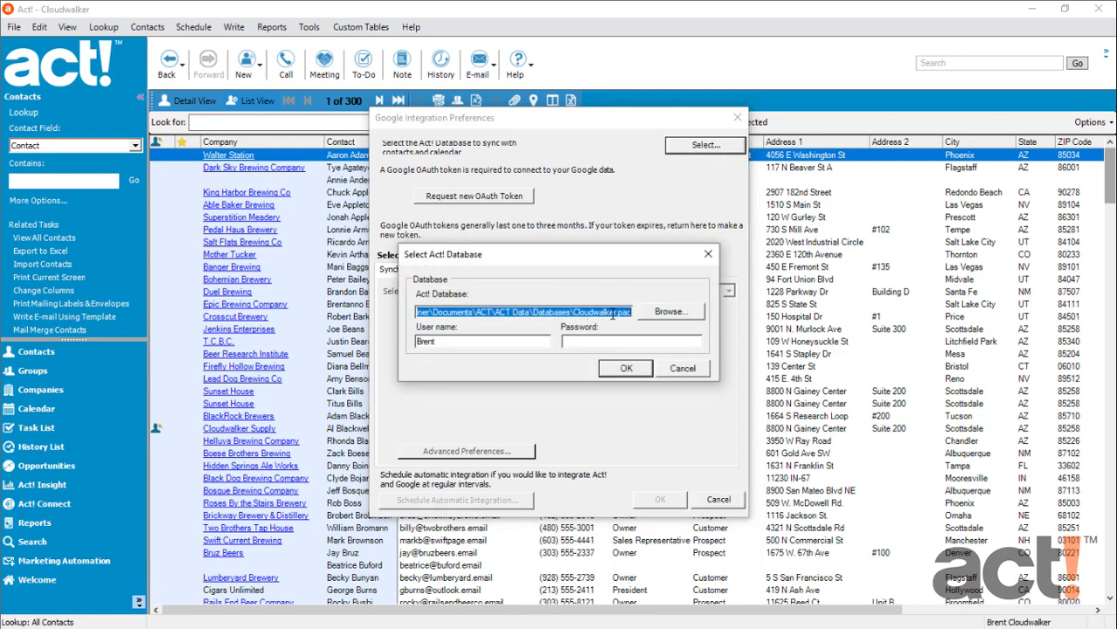
pyautogui.click(594, 341)
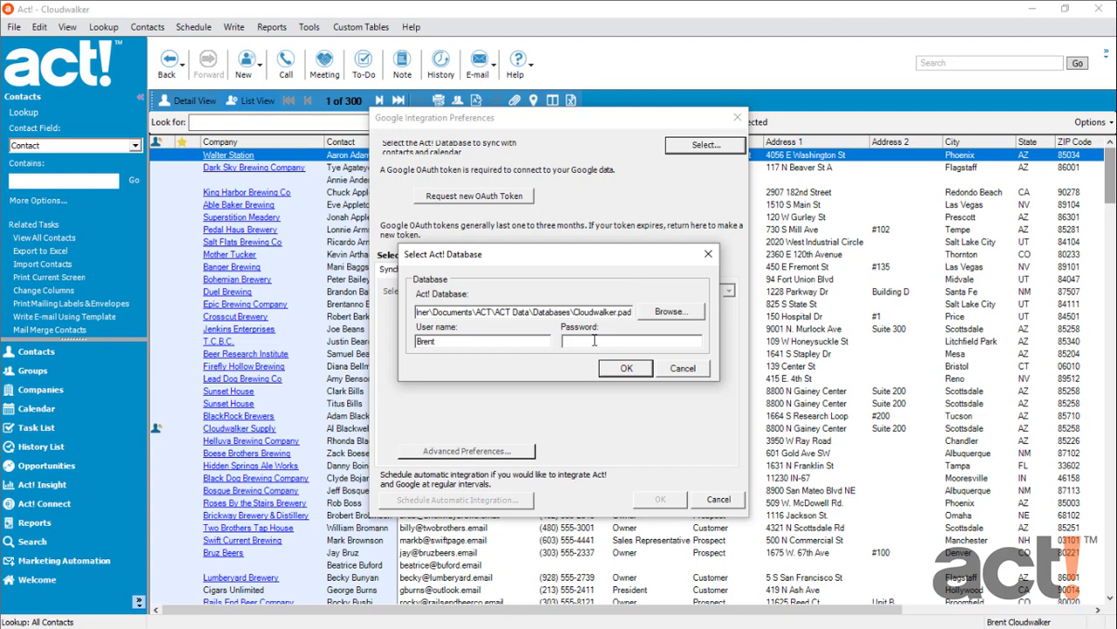
pyautogui.write('•••••••••')
pyautogui.click(623, 369)
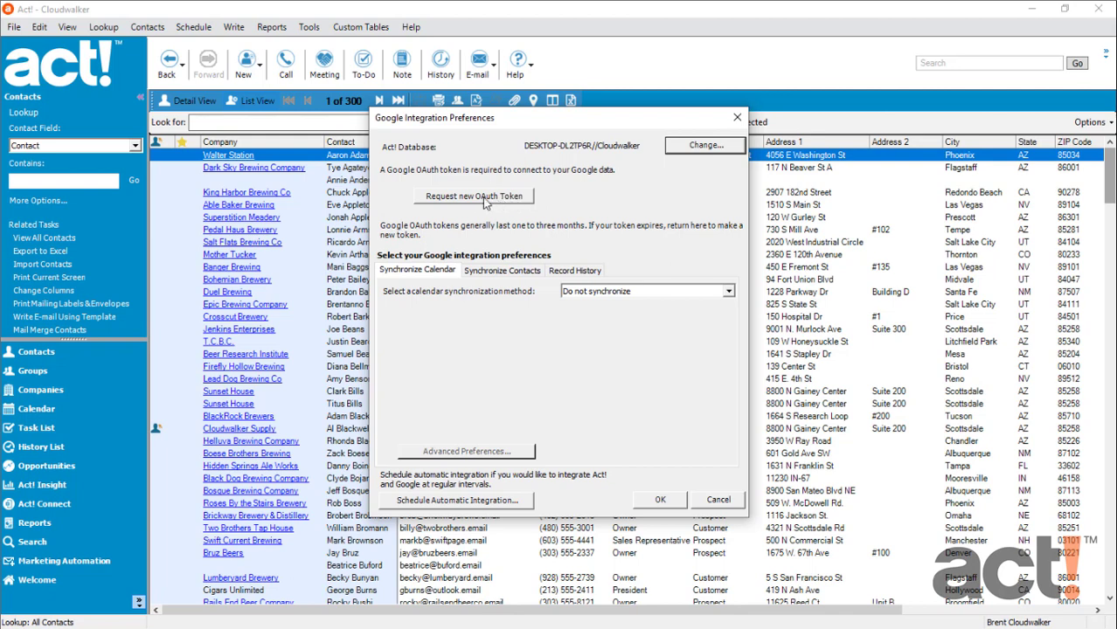
# Request a new Google OAuth token, confirm having a Google e-mail account, and open the Google sign-in page in Google Chrome
pyautogui.click(469, 202)
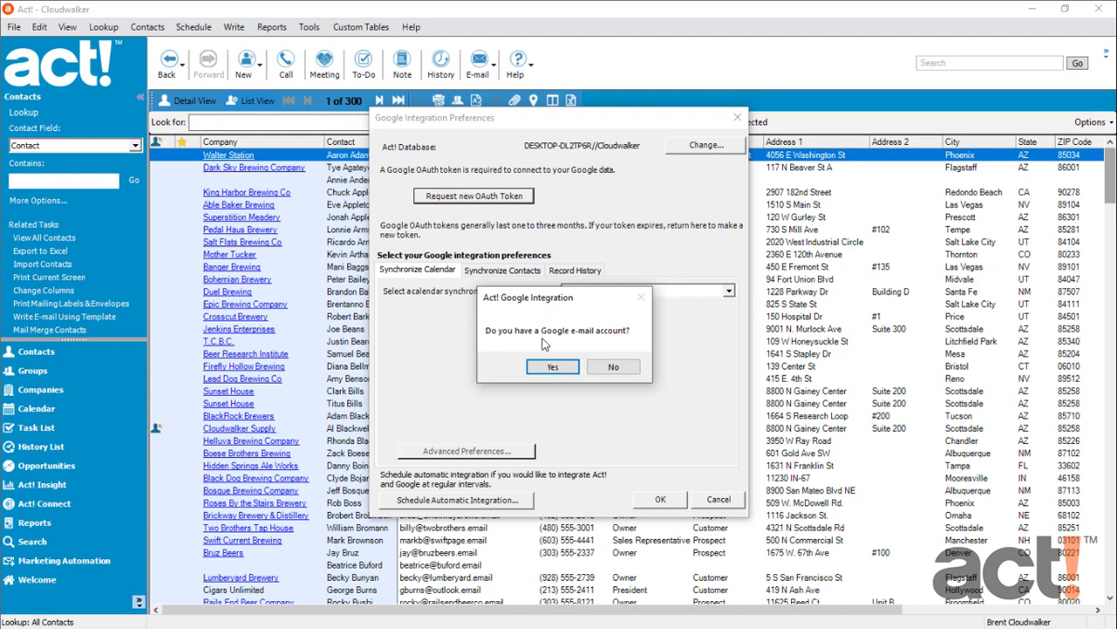
pyautogui.click(551, 368)
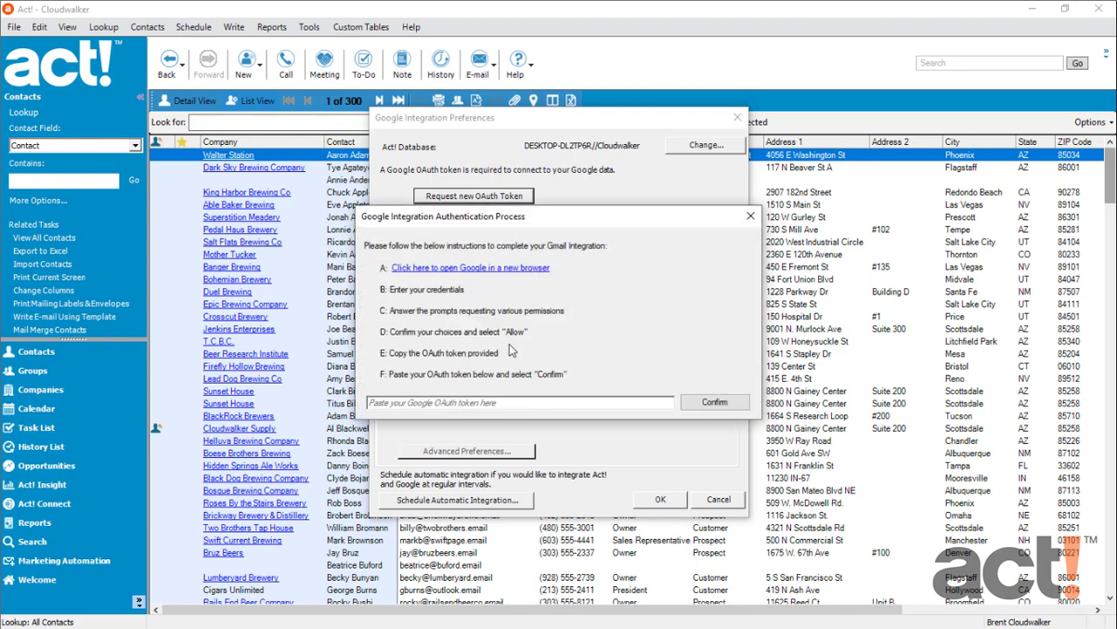
pyautogui.click(475, 271)
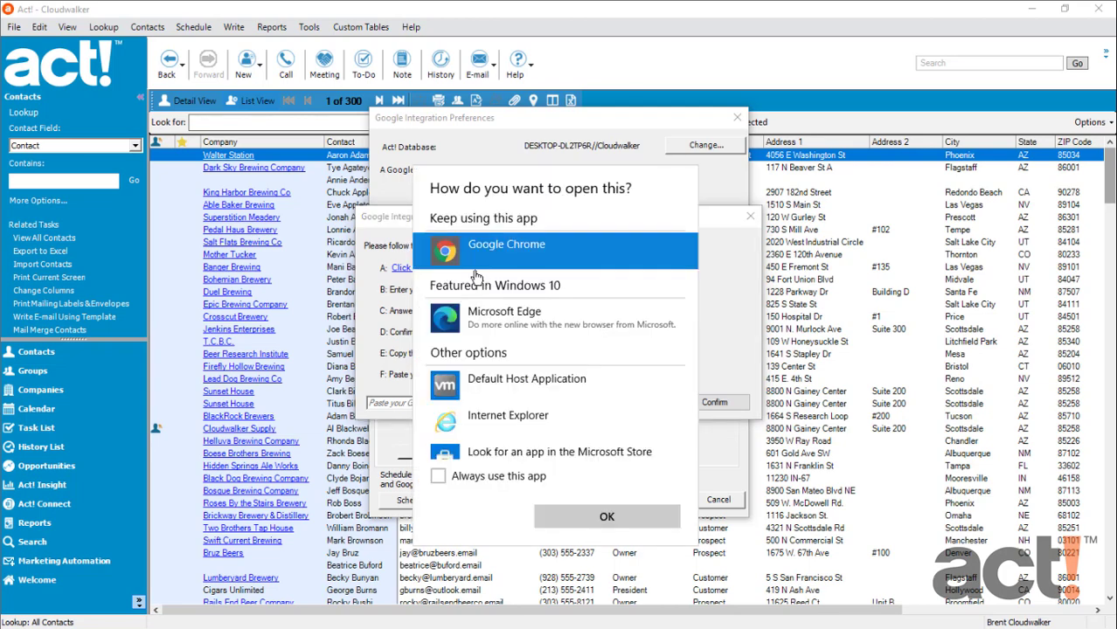
pyautogui.click(597, 517)
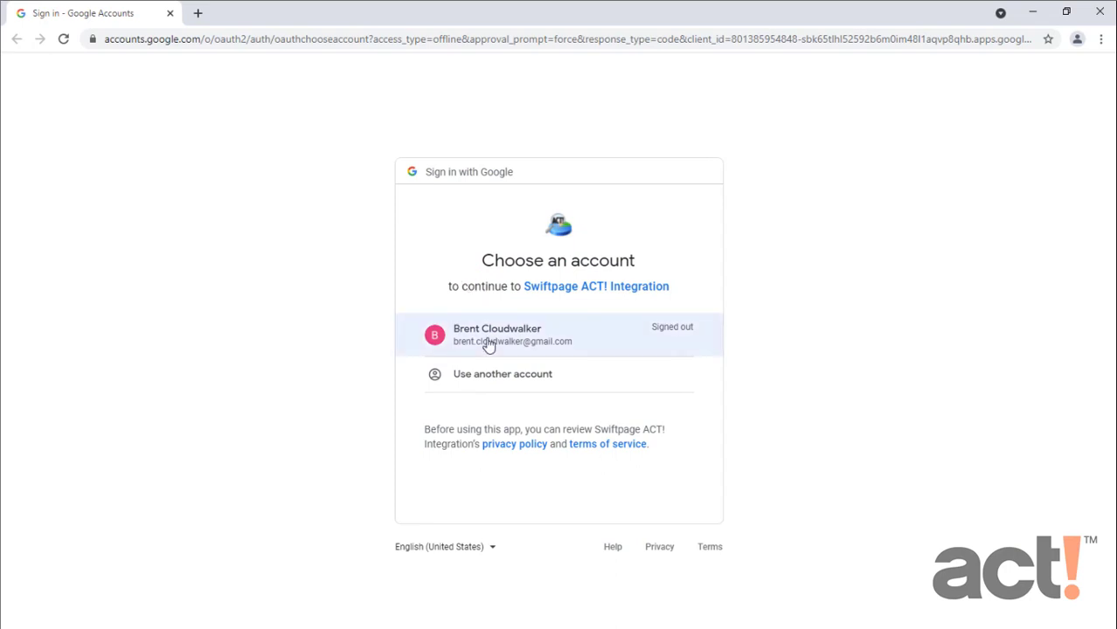
# Sign in to the listed Google account by entering the account password
pyautogui.click(489, 341)
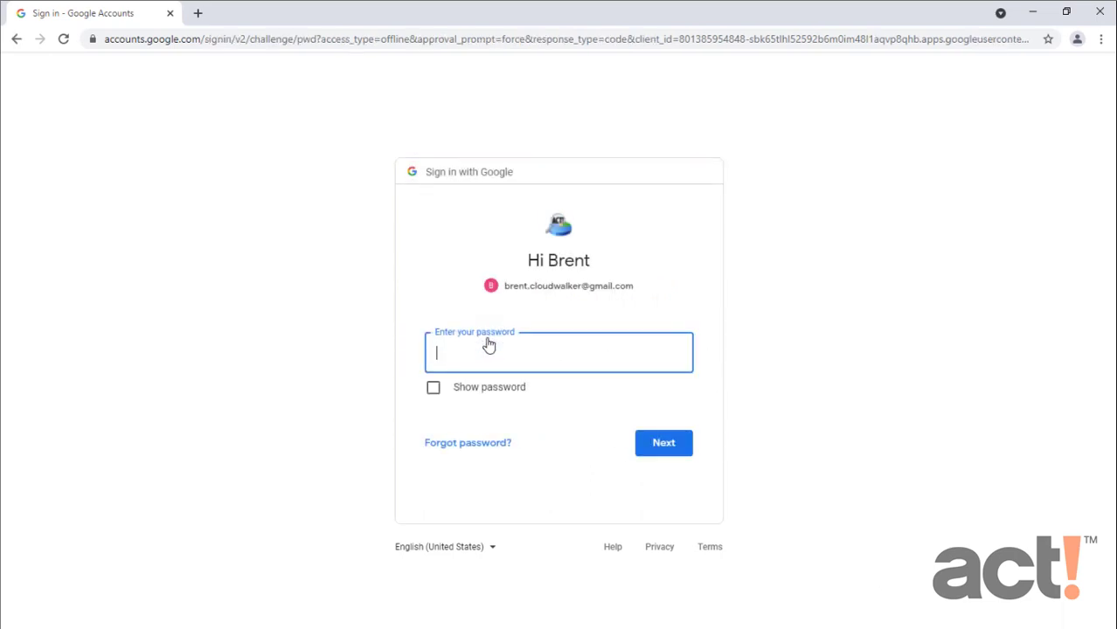
pyautogui.write('••••••••')
pyautogui.click(654, 445)
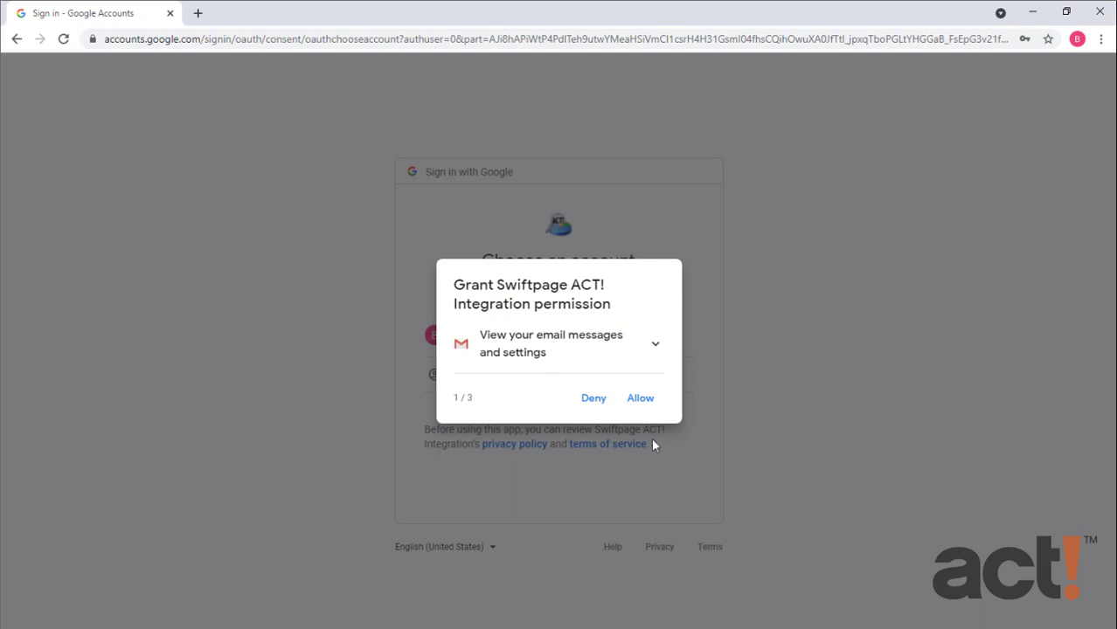
# Grant Swiftpage ACT! Integration access to email messages and settings, contacts and Google Calendar, and confirm all three choices
pyautogui.click(657, 345)
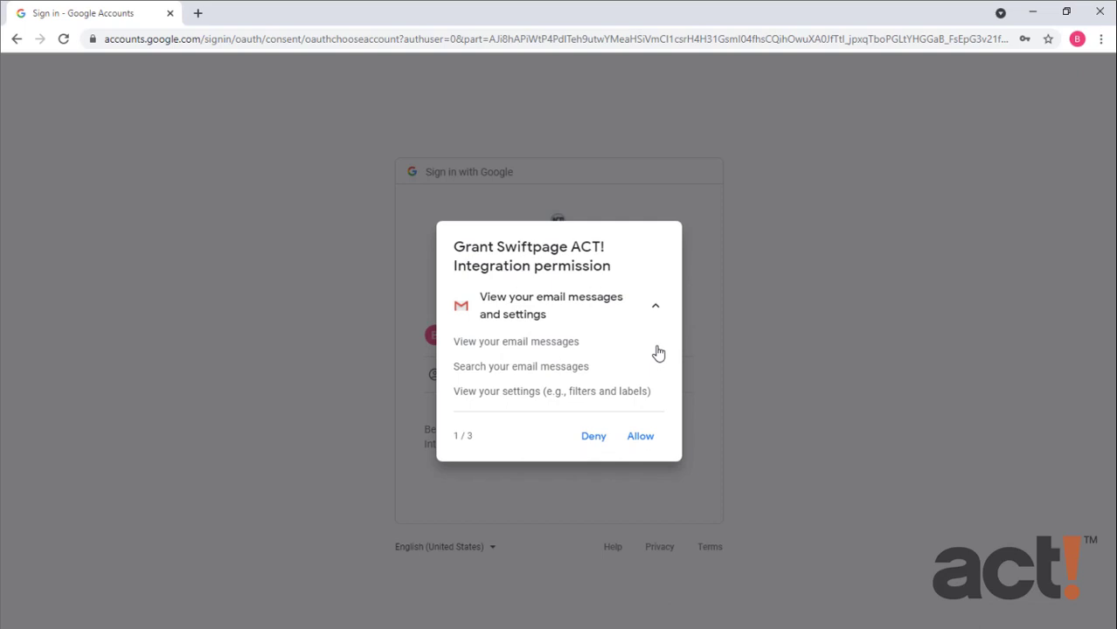
pyautogui.click(639, 437)
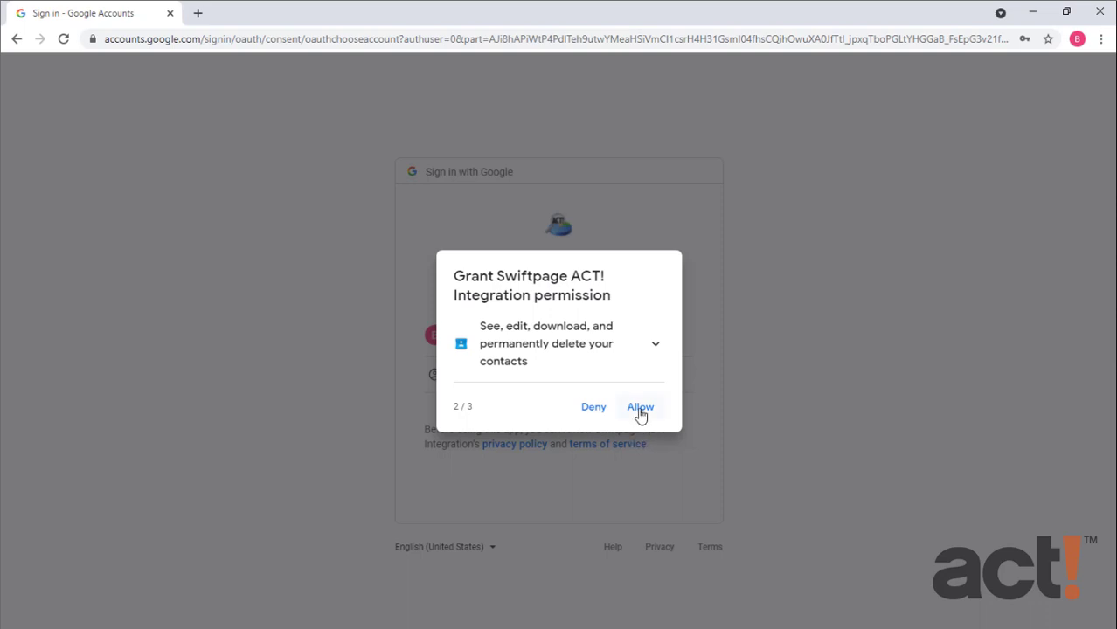
pyautogui.click(639, 408)
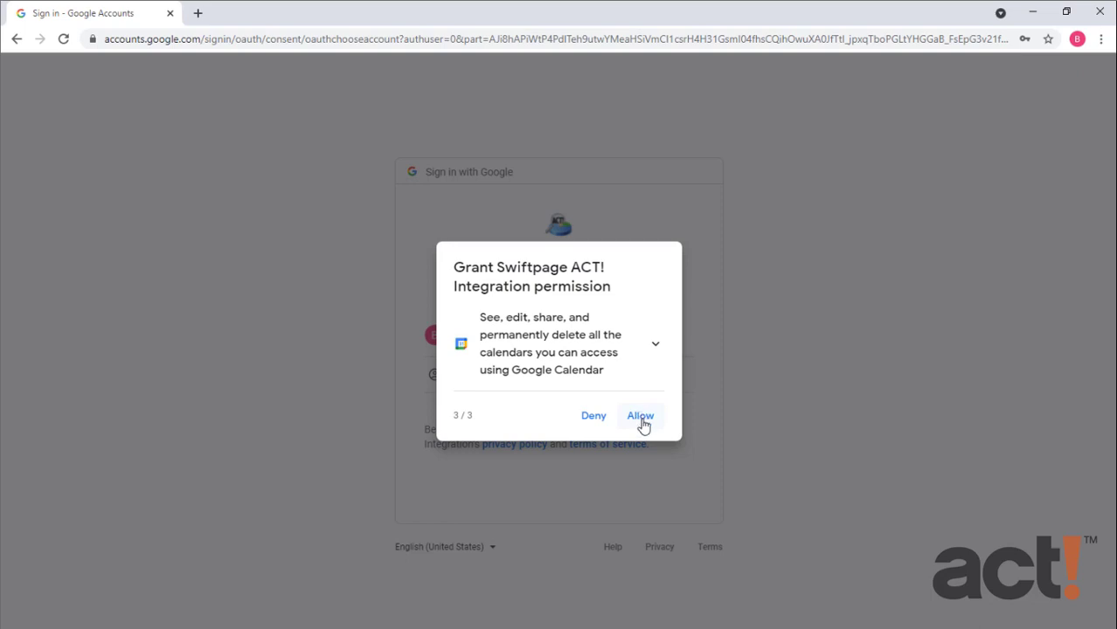
pyautogui.click(641, 417)
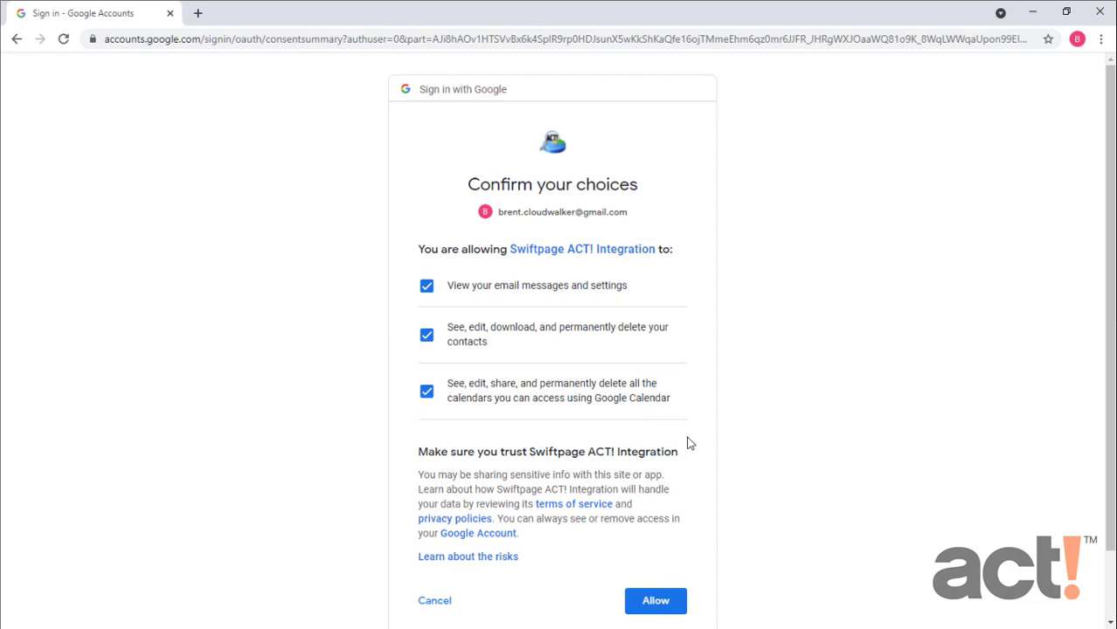
pyautogui.scroll(-2, 687, 444)
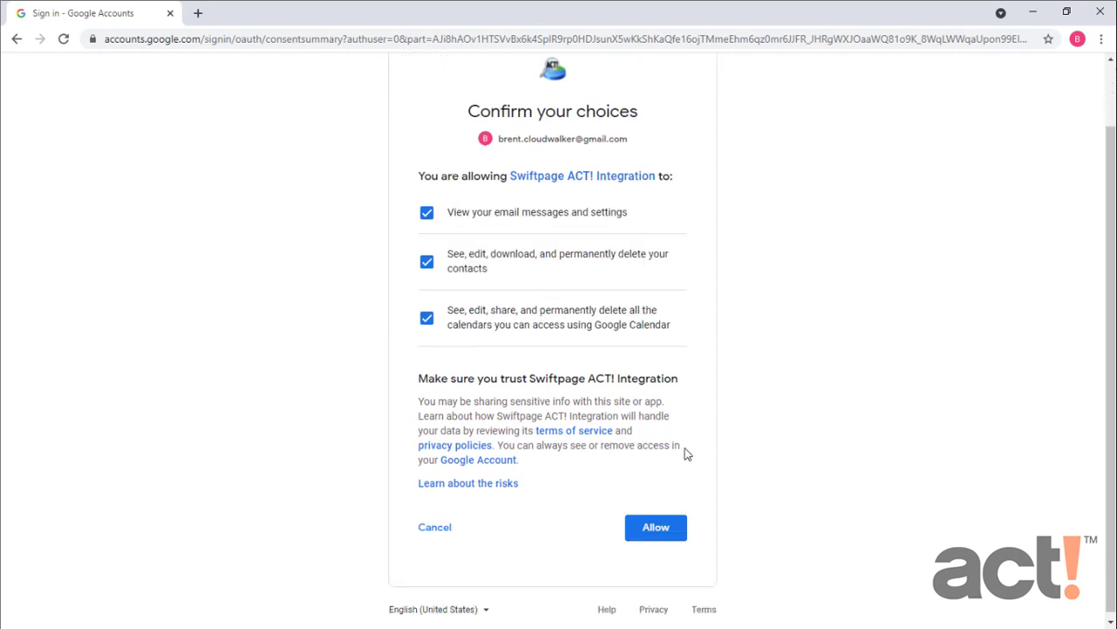
pyautogui.click(656, 529)
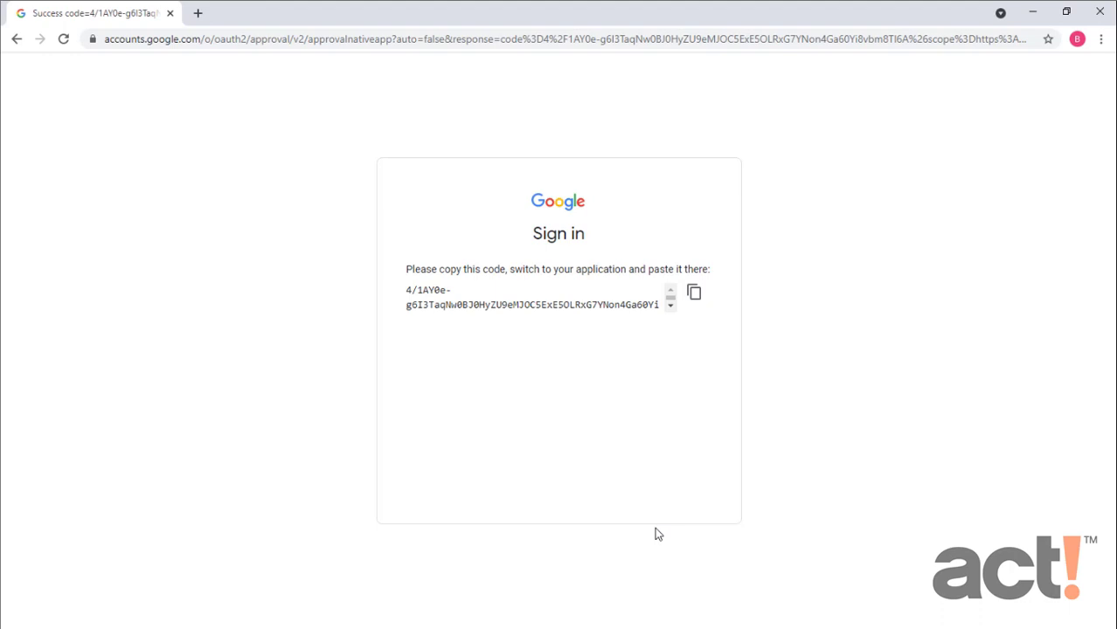
# Copy the generated OAuth token, switch back to Act!, and paste and confirm it in the Google Integration Authentication Process window
pyautogui.click(695, 297)
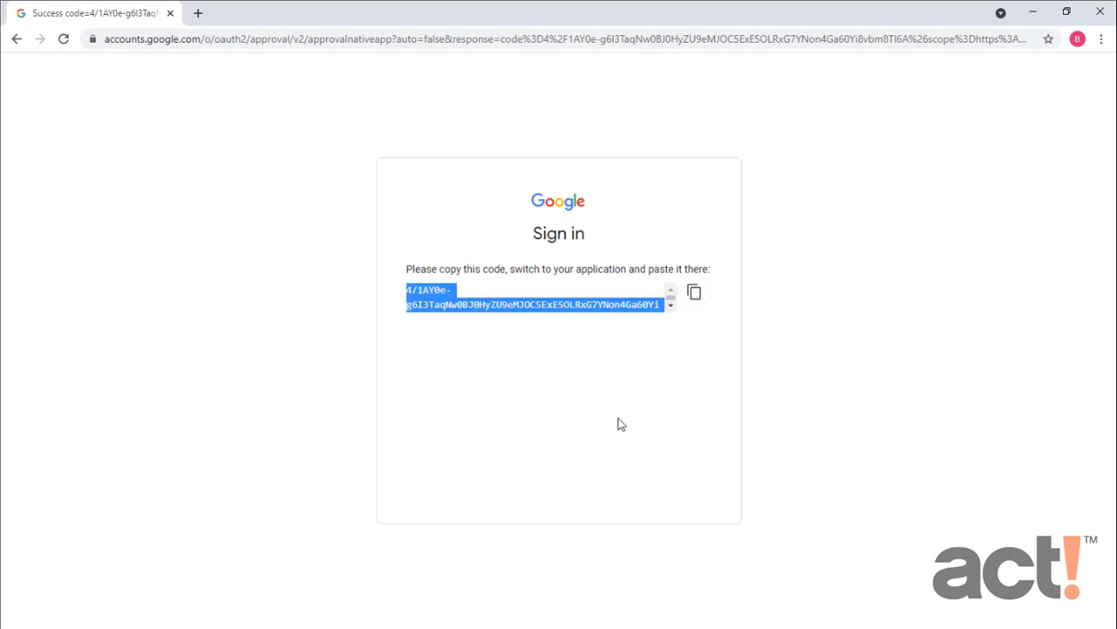
pyautogui.click(484, 626)
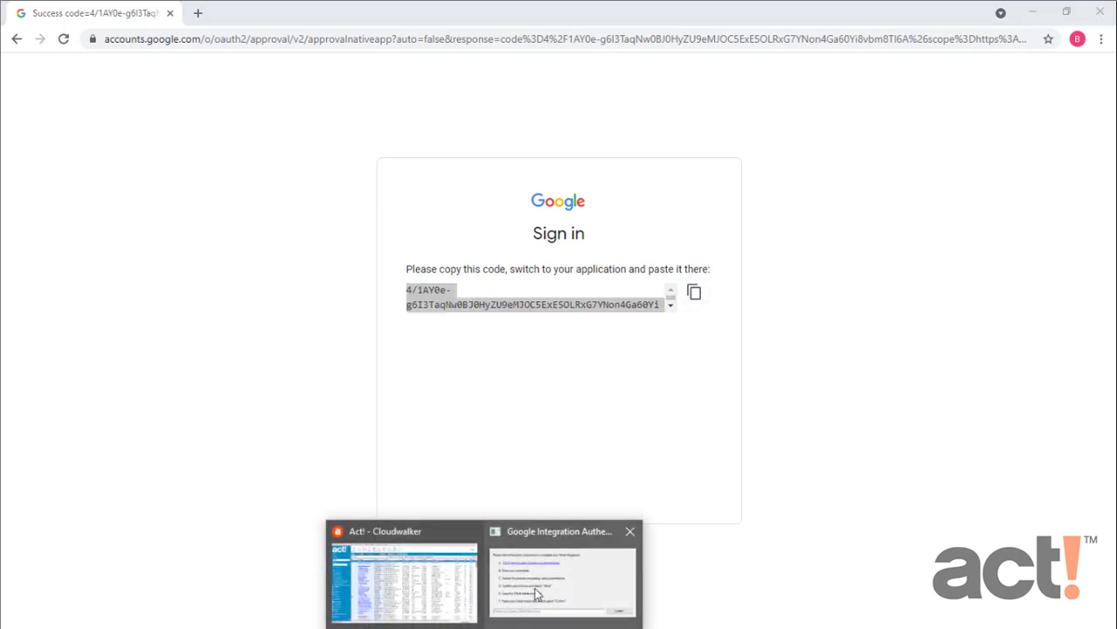
pyautogui.click(562, 572)
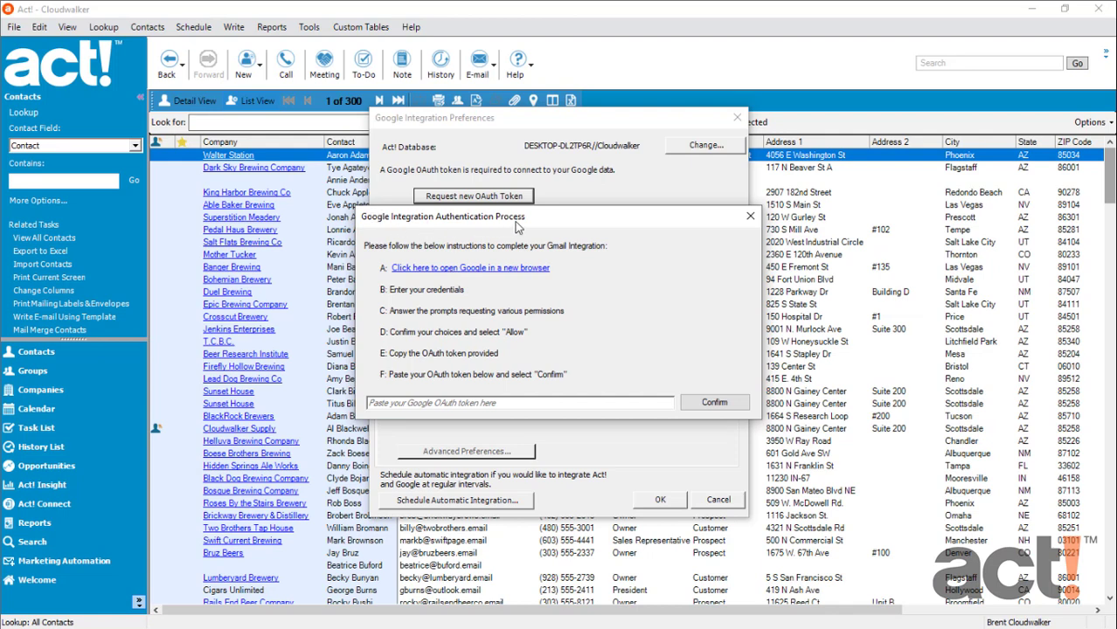
pyautogui.click(463, 401)
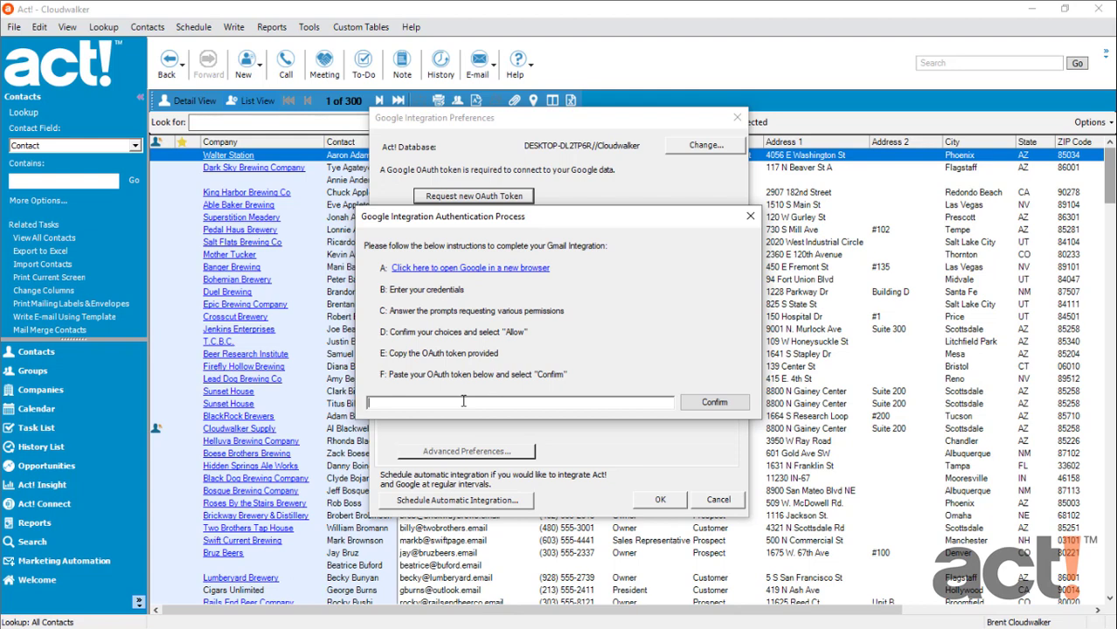
pyautogui.hotkey('ctrl', 'v')
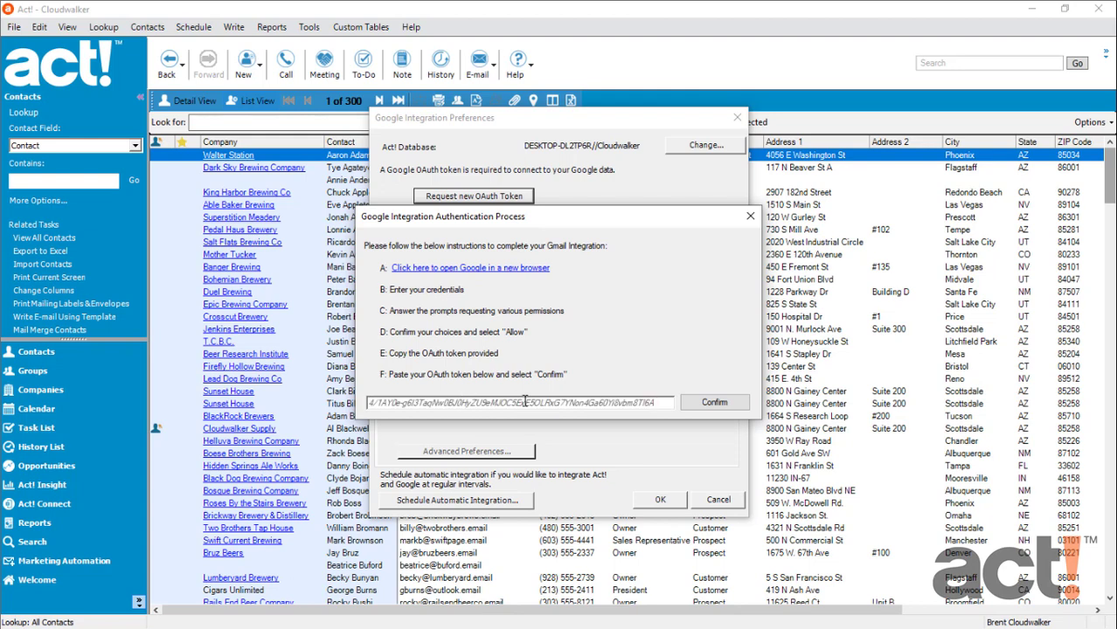
pyautogui.click(714, 403)
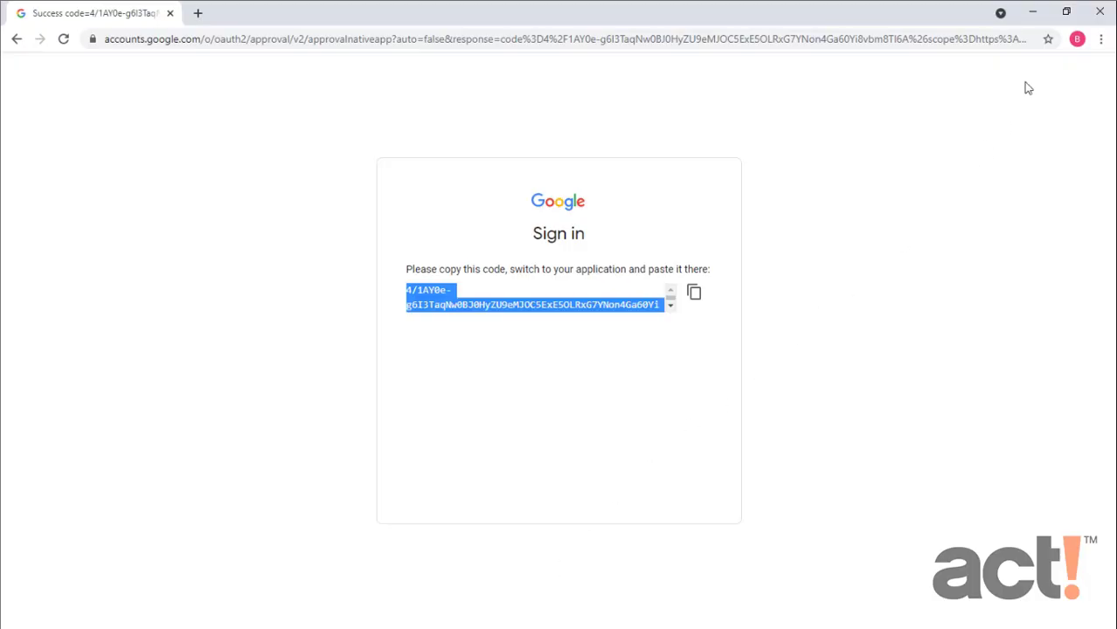
# Switch to Chrome and open the Google Account's Security page from the browser settings, down to the sign-in and verification options
pyautogui.click(1101, 39)
pyautogui.click(964, 288)
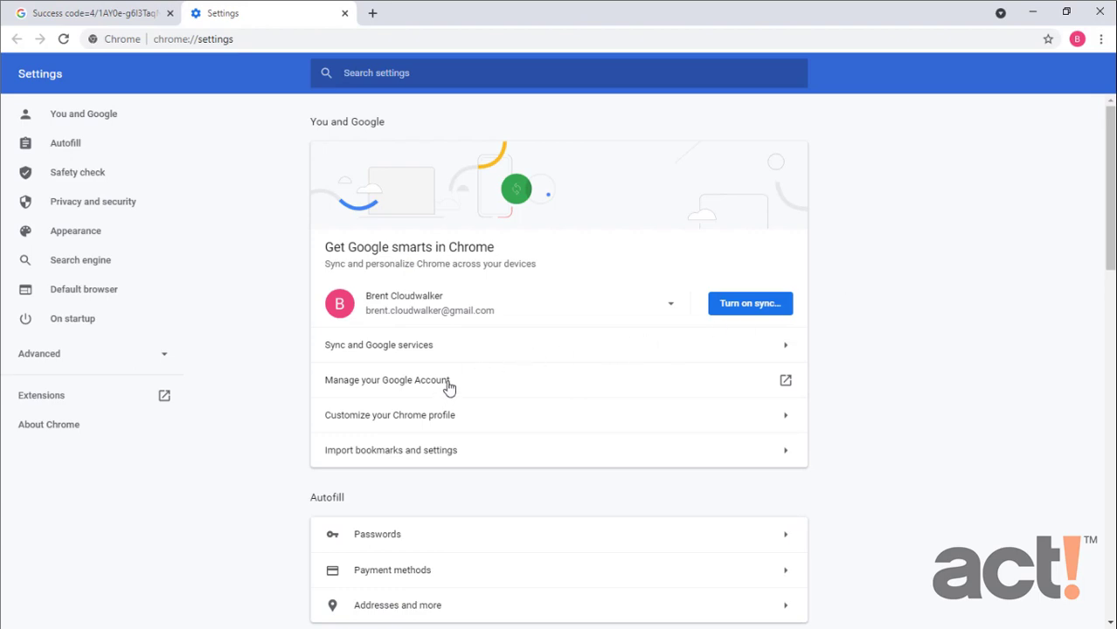
pyautogui.click(447, 390)
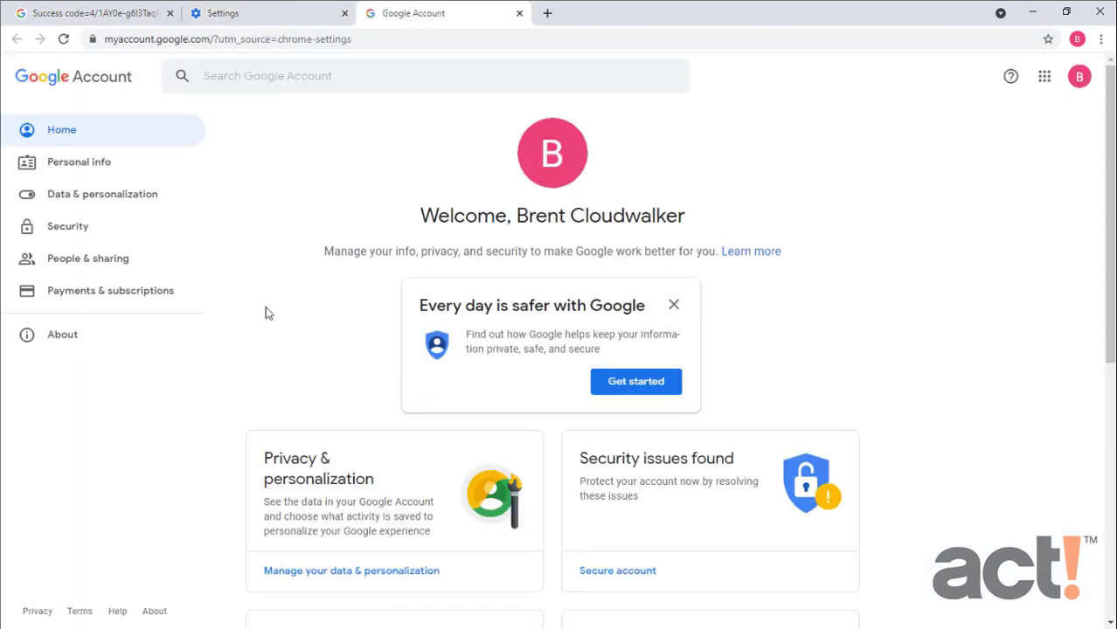
pyautogui.click(88, 231)
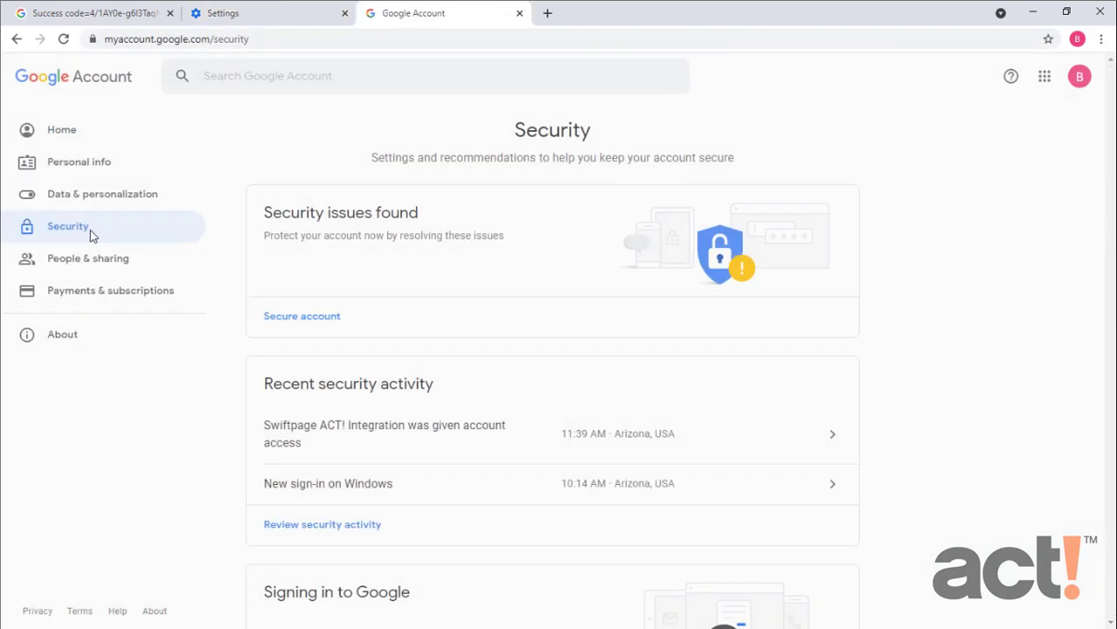
pyautogui.scroll(-2, 611, 394)
pyautogui.scroll(-6, 612, 395)
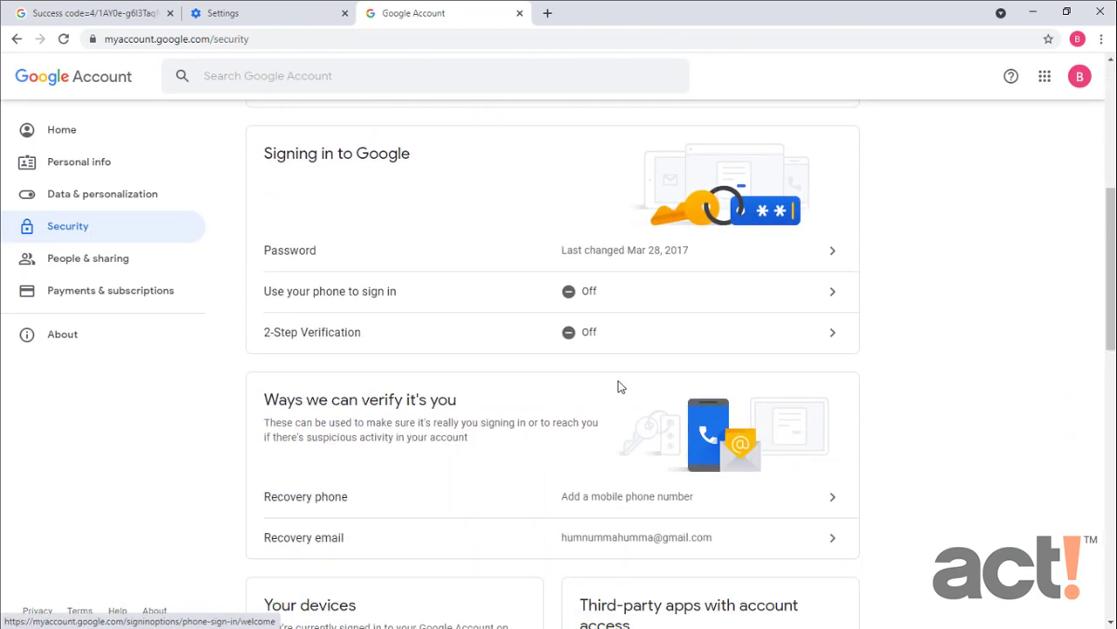